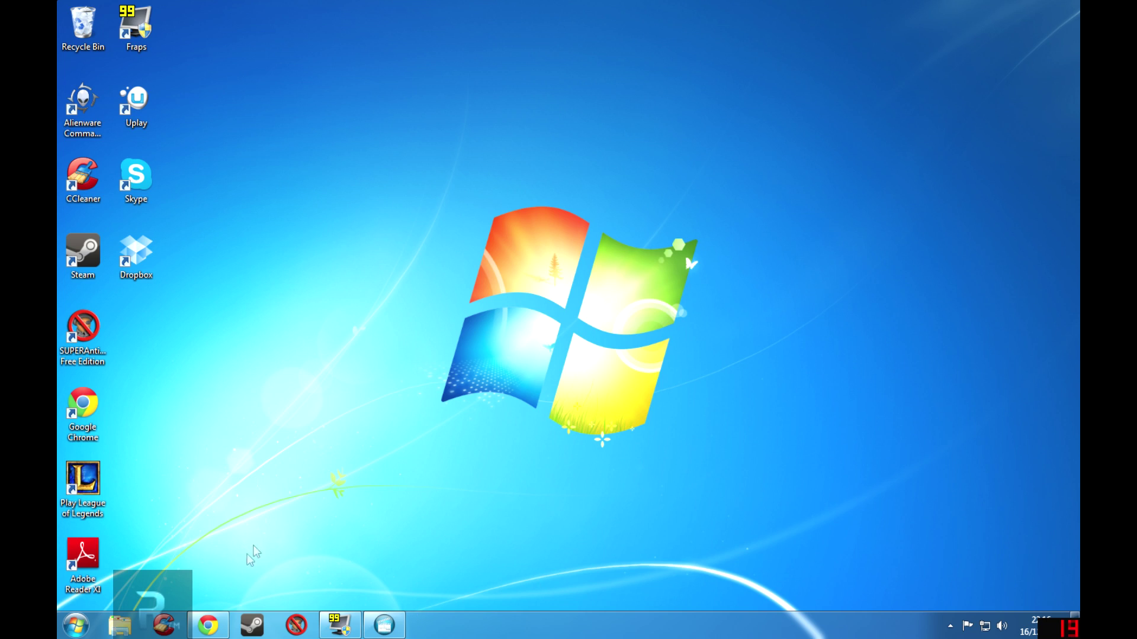
pyautogui.click(209, 626)
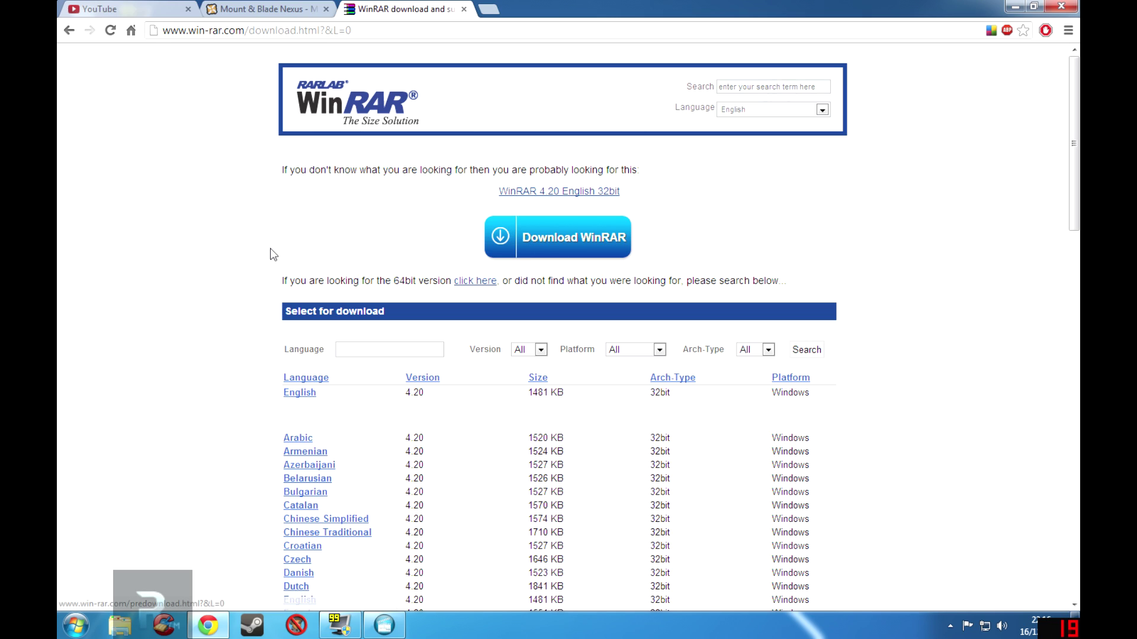
pyautogui.click(69, 30)
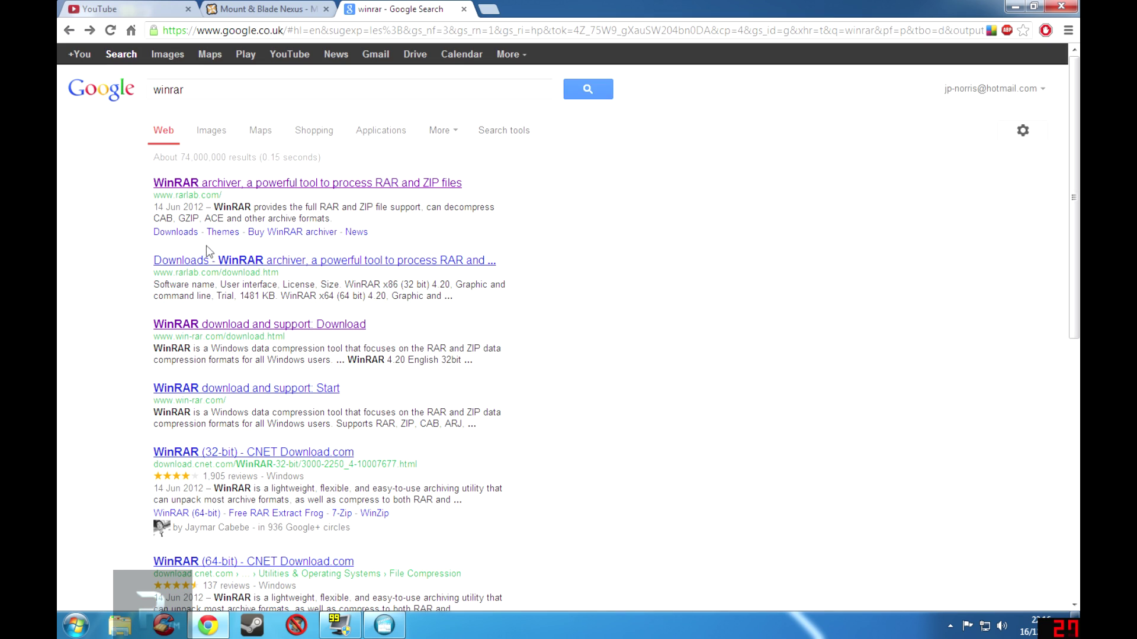
pyautogui.click(217, 330)
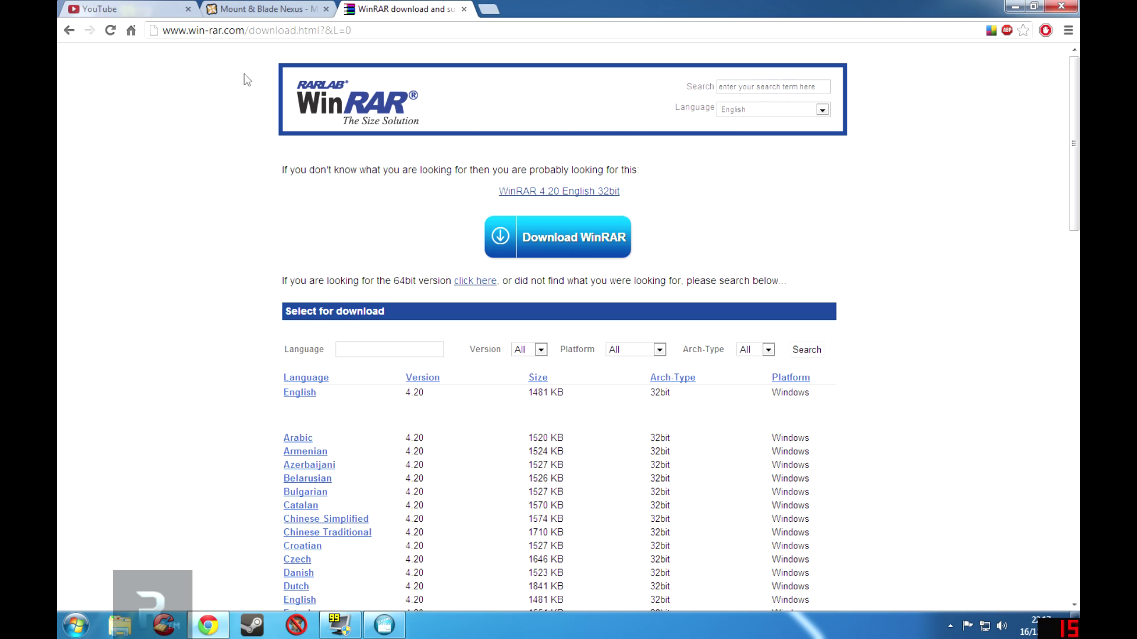
# Search Google for '7zip', look over the 7-zip.org page, then close that tab.
pyautogui.hotkey('alt', 'Home')
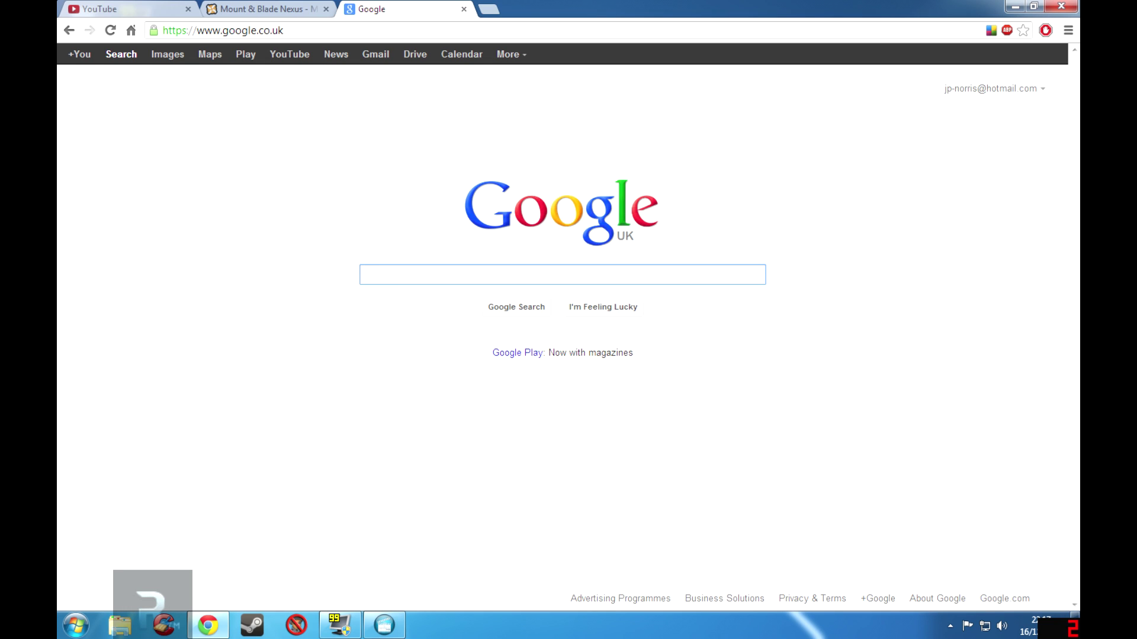
pyautogui.write('7zip')
pyautogui.press('Return')
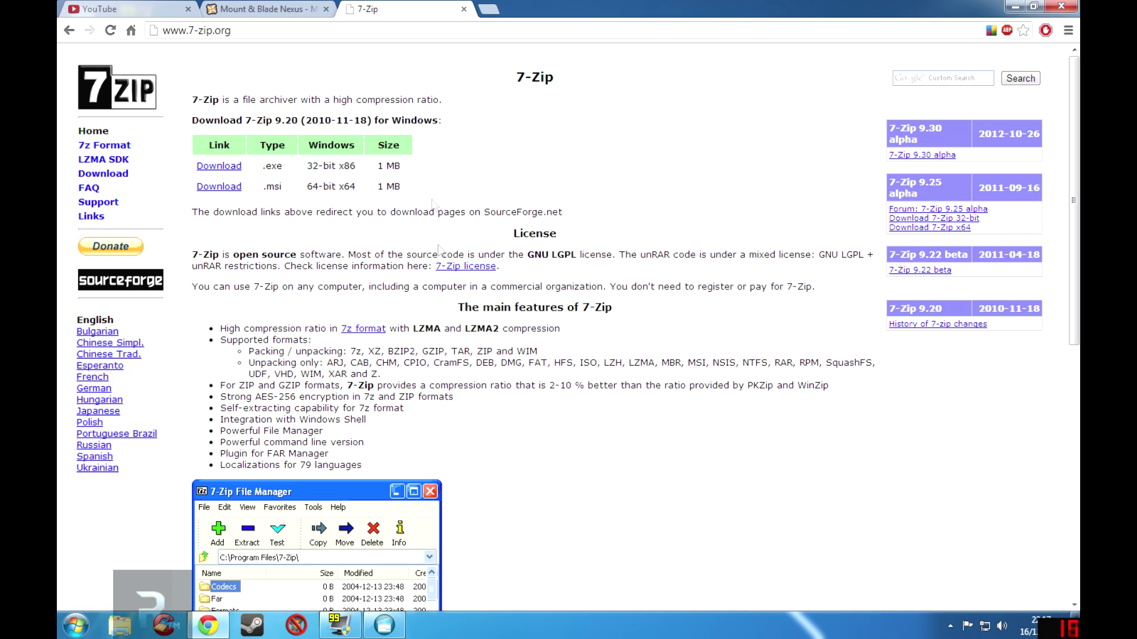
pyautogui.scroll(-6, 441, 254)
pyautogui.scroll(6, 418, 379)
pyautogui.click(463, 9)
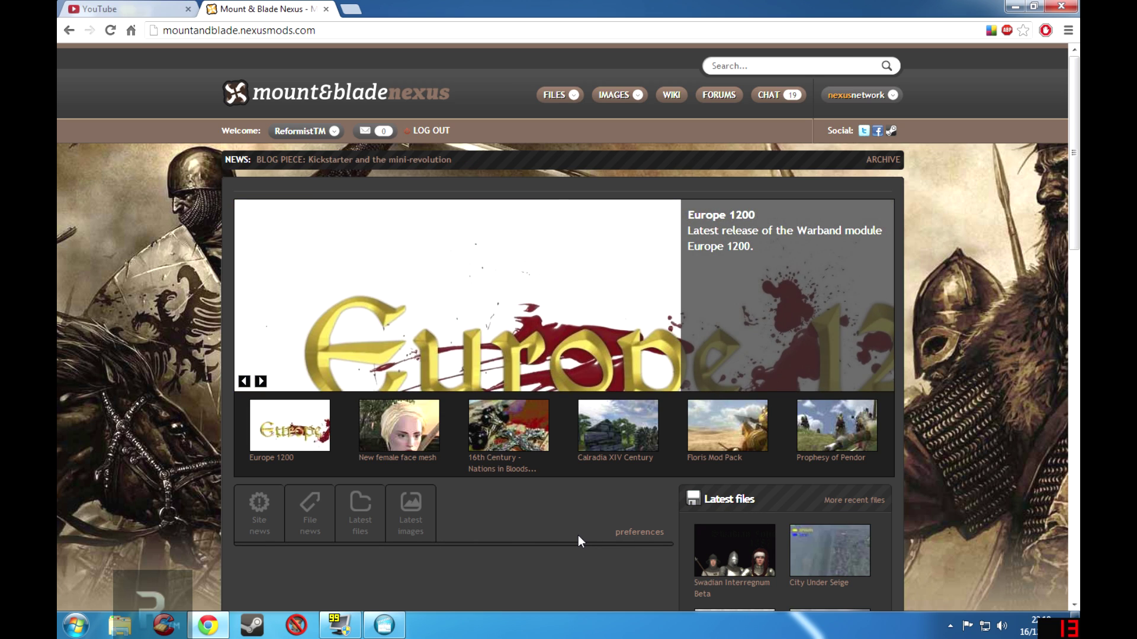
# Search Nexus Mods for 'blood and steel' and open the Blood and Steel 1_251 result.
pyautogui.scroll(-2, 947, 495)
pyautogui.scroll(2, 948, 495)
pyautogui.click(747, 66)
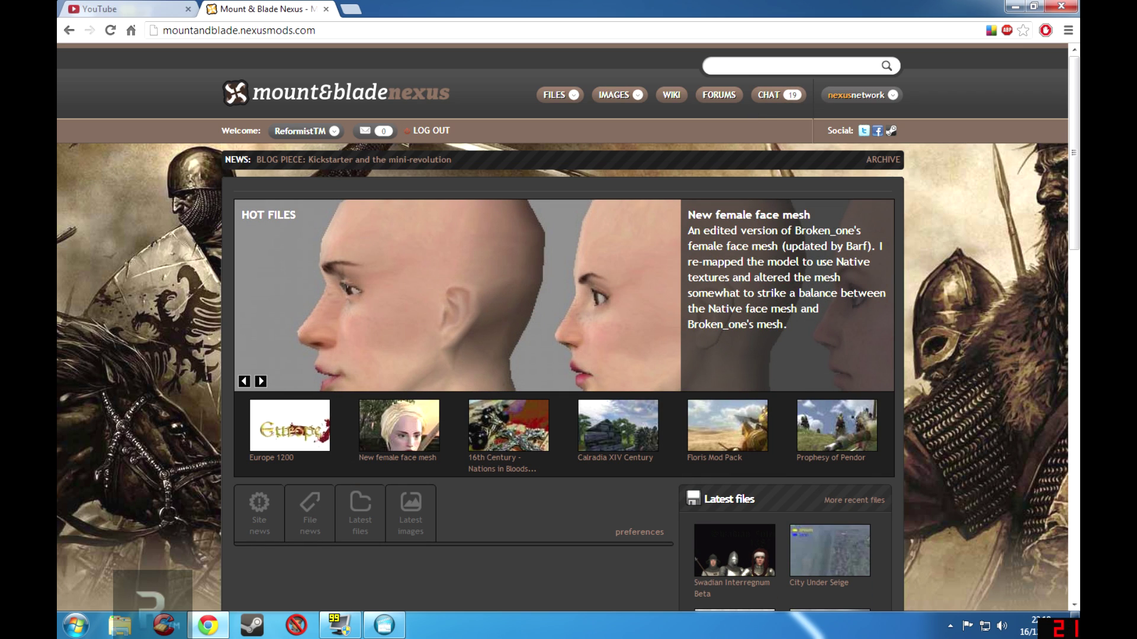
pyautogui.write('blood and steel')
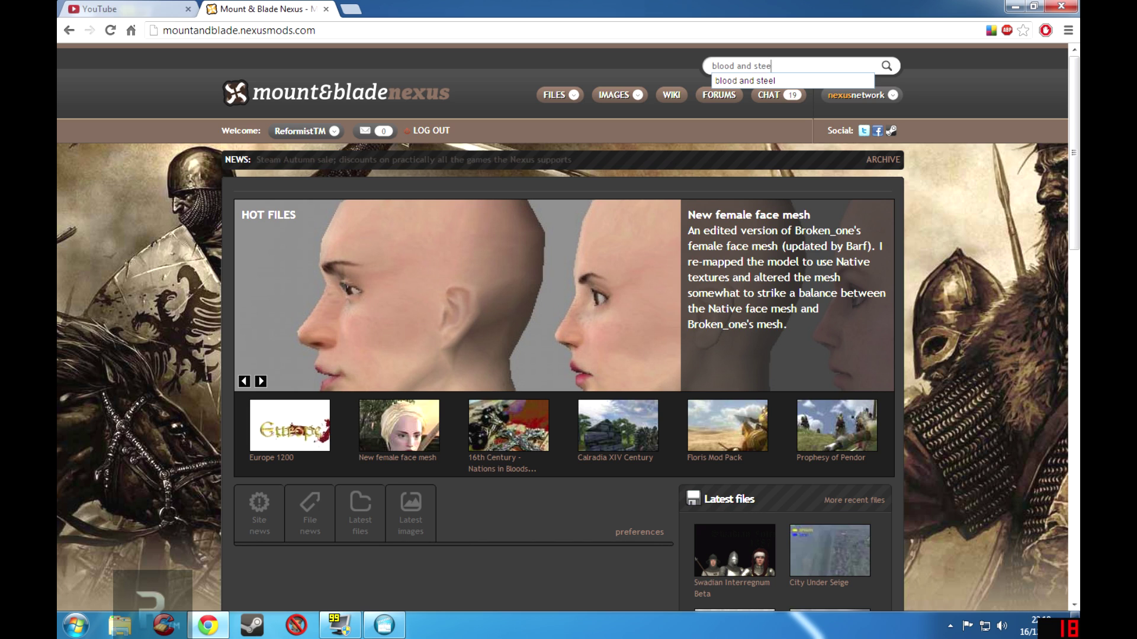
pyautogui.press('Return')
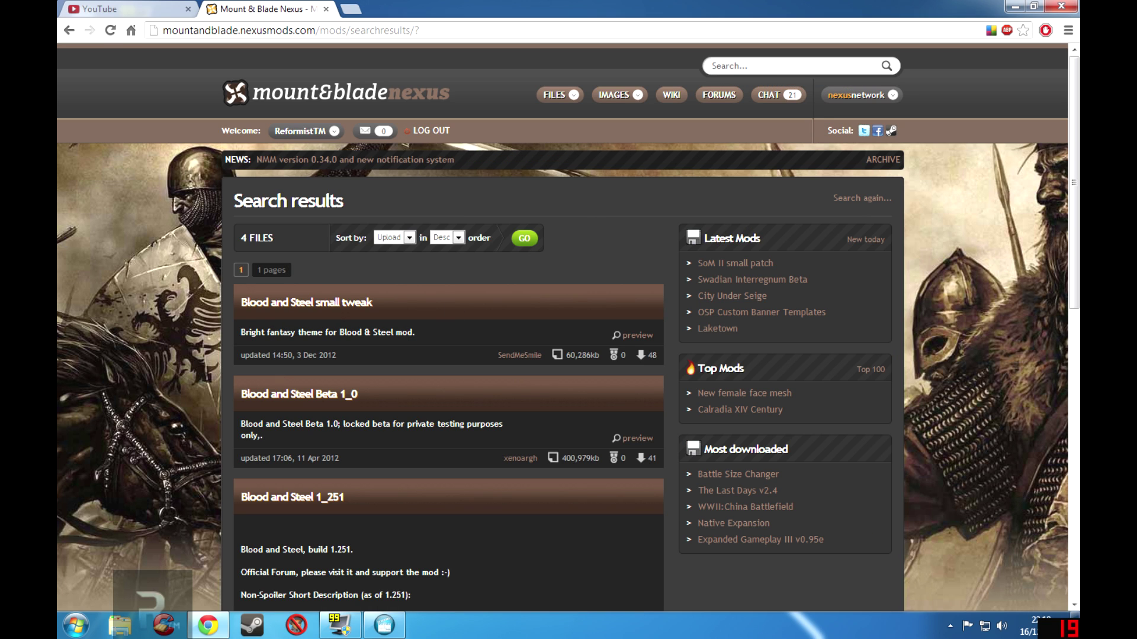
pyautogui.scroll(-4, 456, 457)
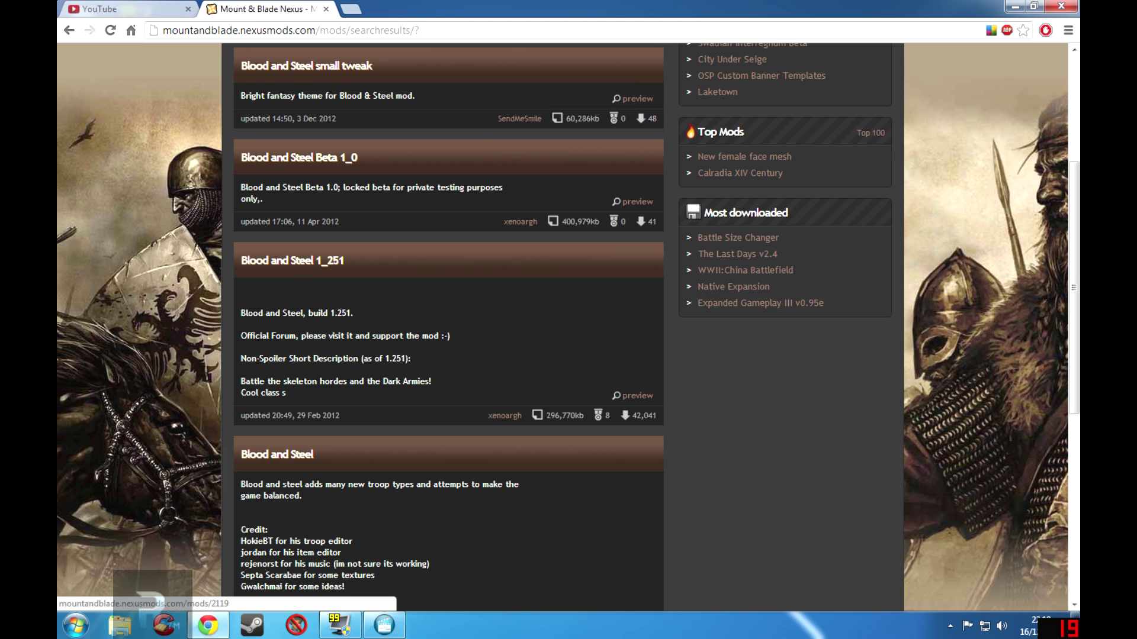
pyautogui.scroll(-4, 386, 357)
pyautogui.scroll(2, 386, 357)
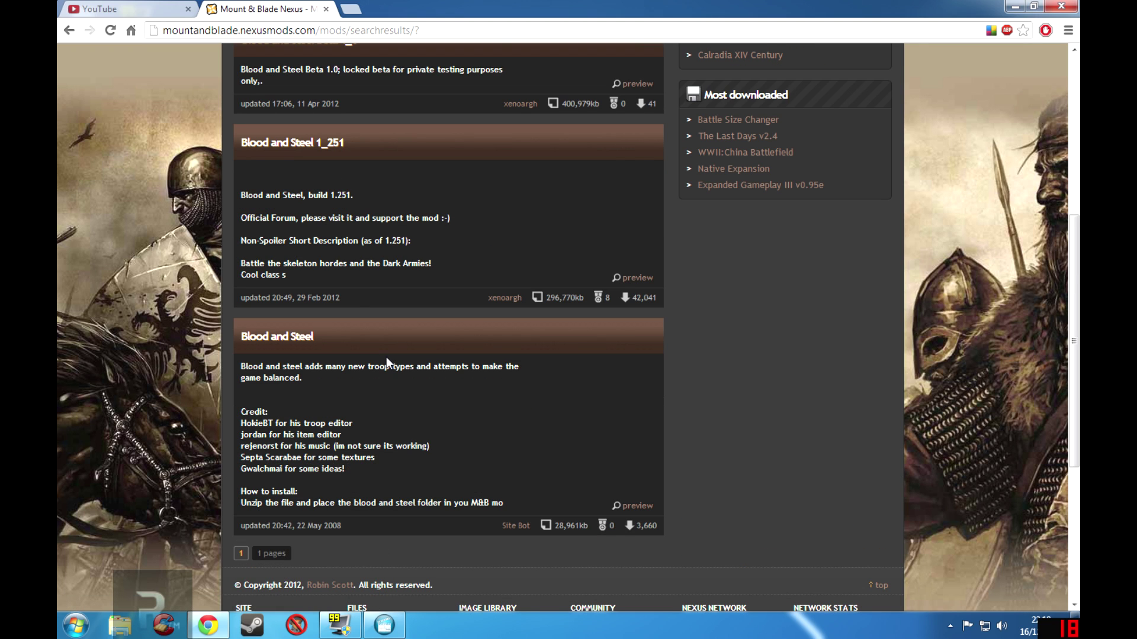
pyautogui.click(311, 148)
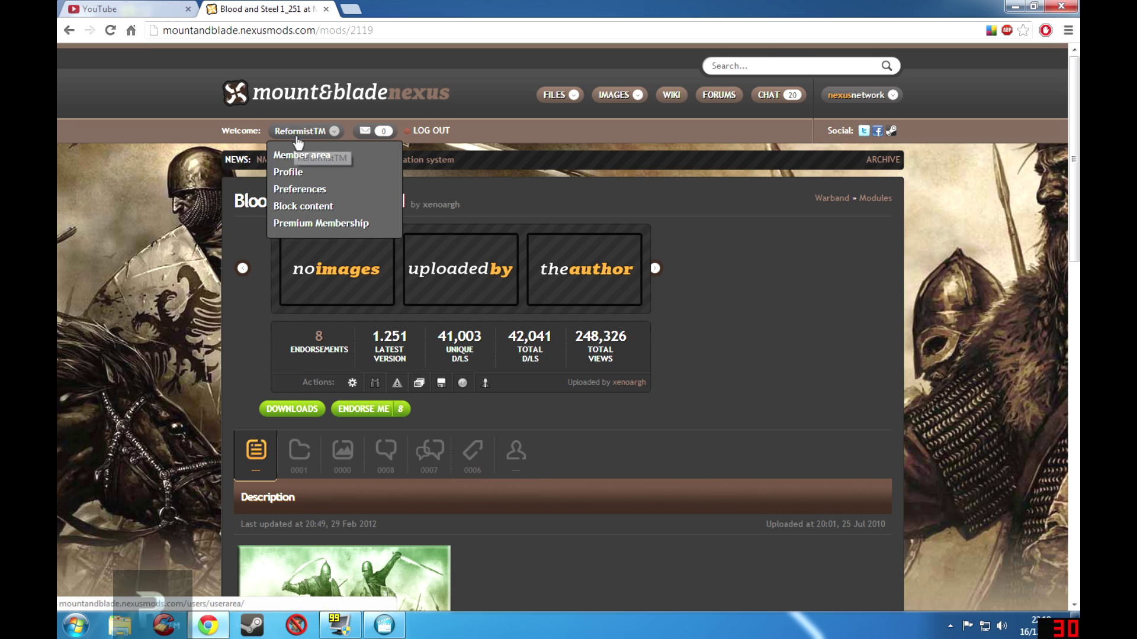
# Manually download the Blood and Steel 1.251 main file from the London, UK 2 server.
pyautogui.scroll(-4, 672, 425)
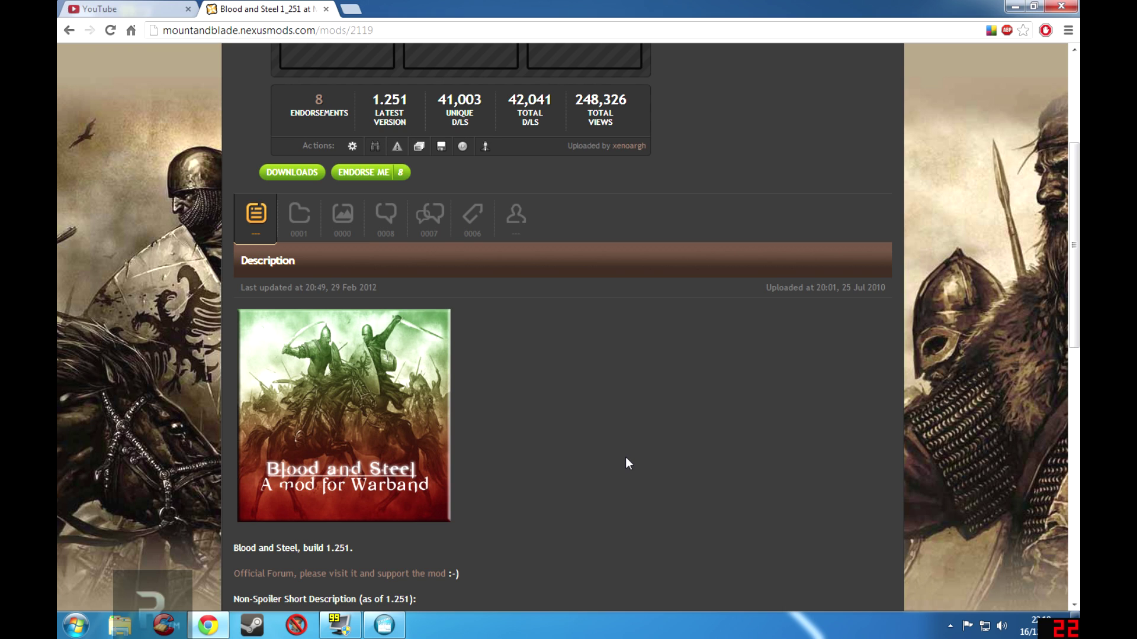
pyautogui.scroll(4, 604, 464)
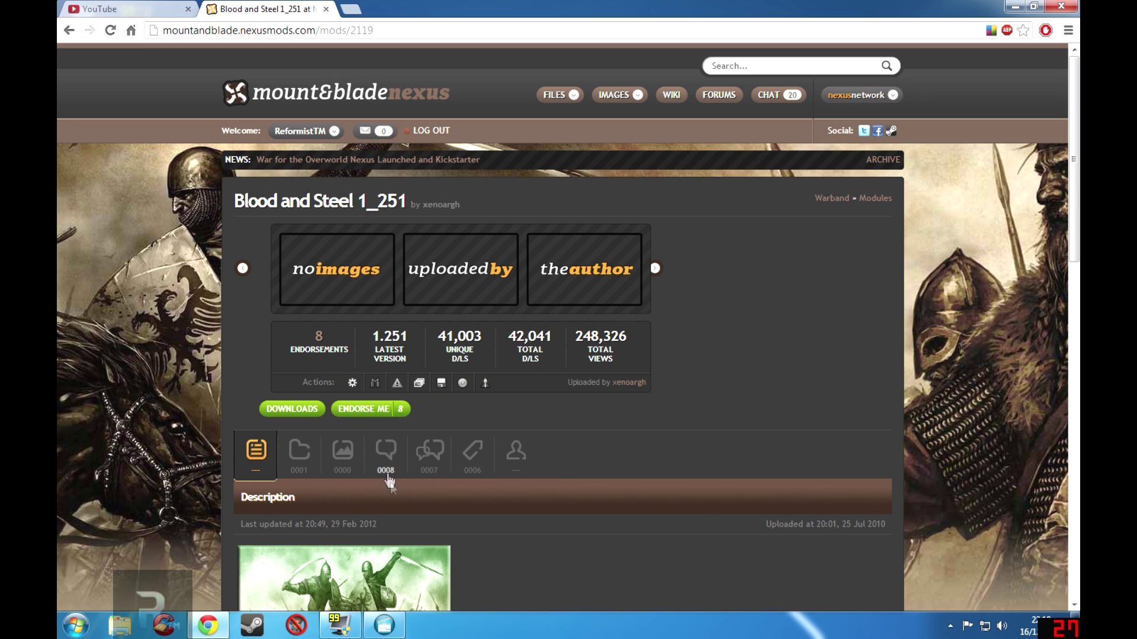
pyautogui.click(296, 461)
pyautogui.scroll(-4, 537, 479)
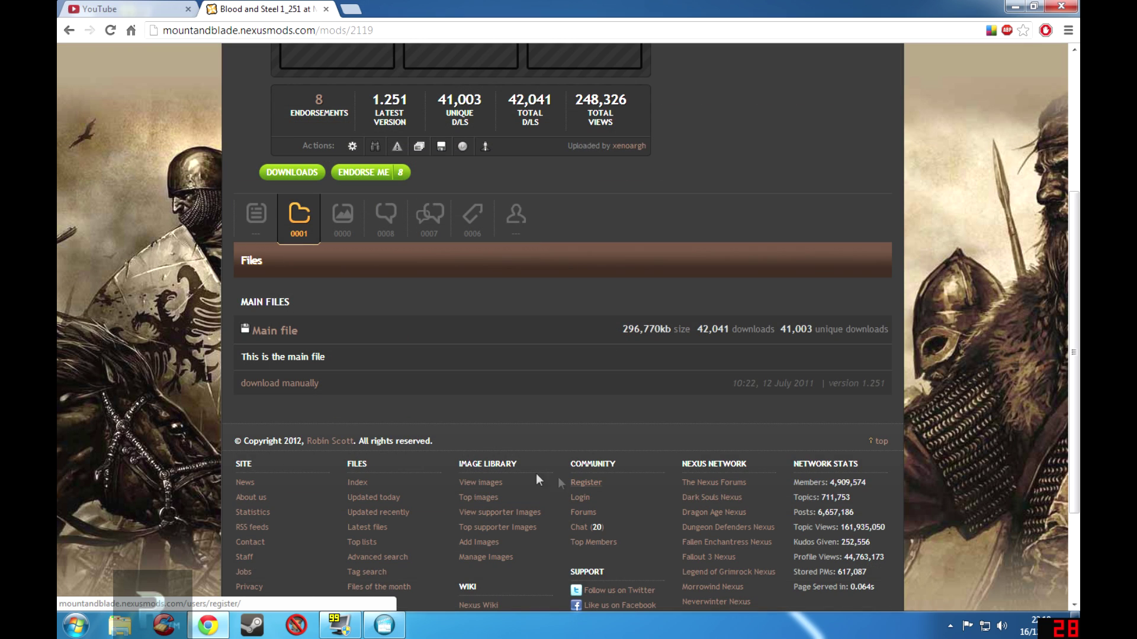
pyautogui.click(276, 383)
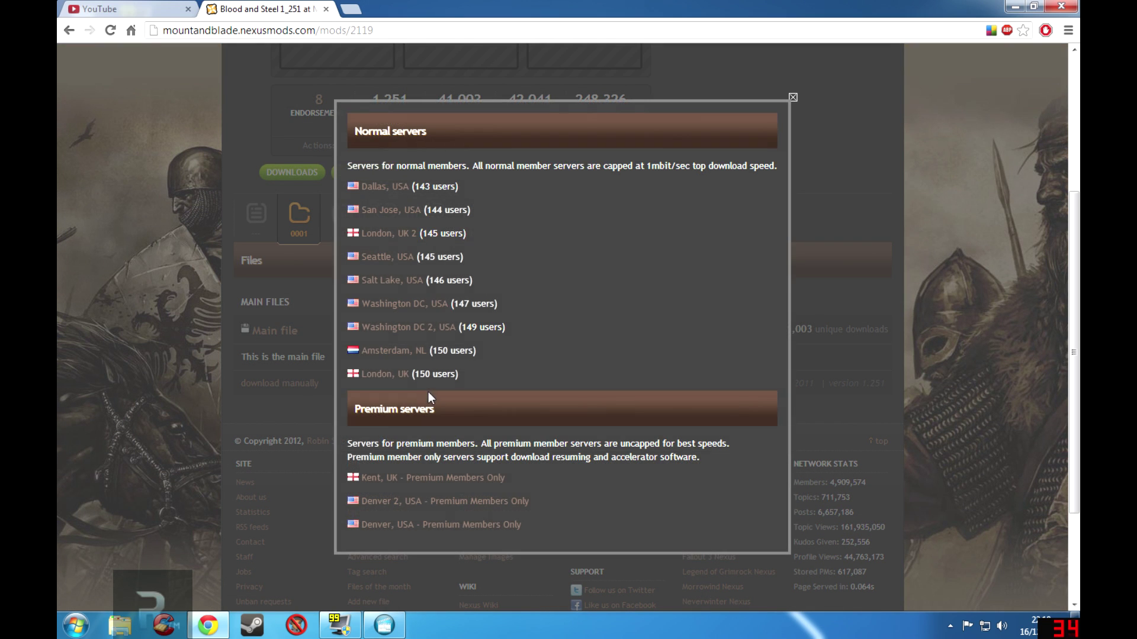
pyautogui.click(387, 234)
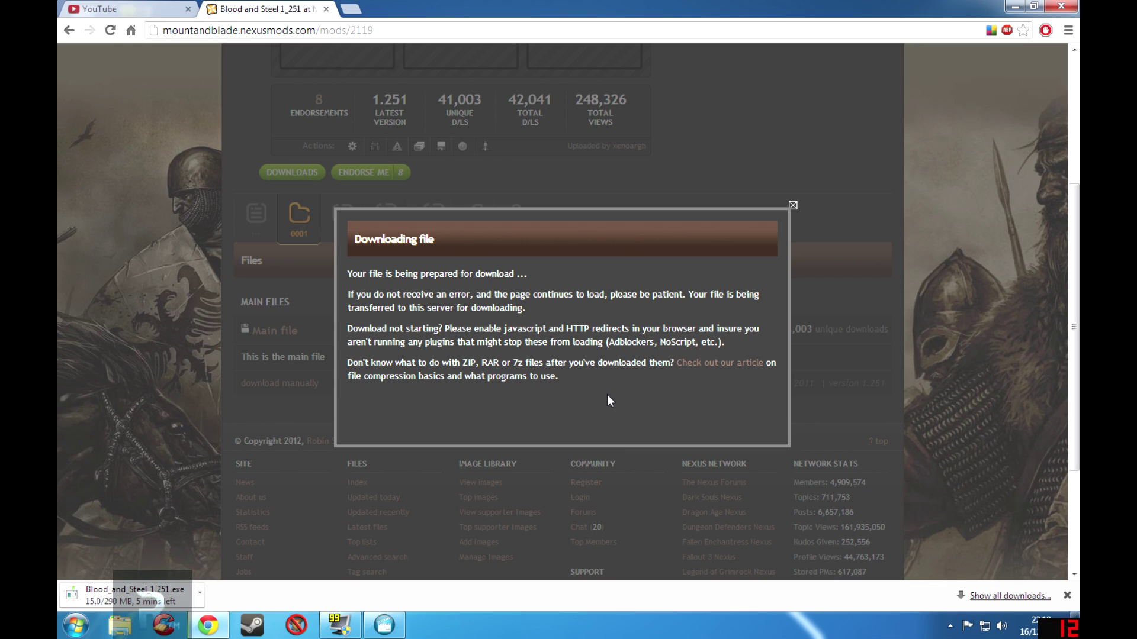
pyautogui.click(840, 382)
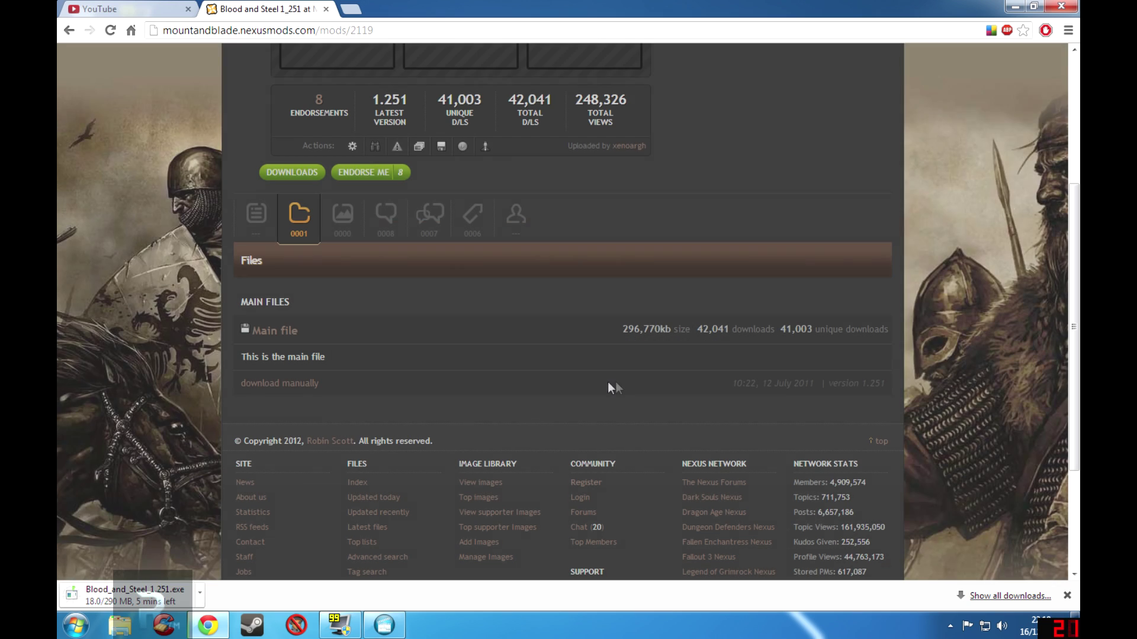
# Scroll to the top of the mod page while the .exe and .rar downloads finish.
pyautogui.scroll(4, 570, 385)
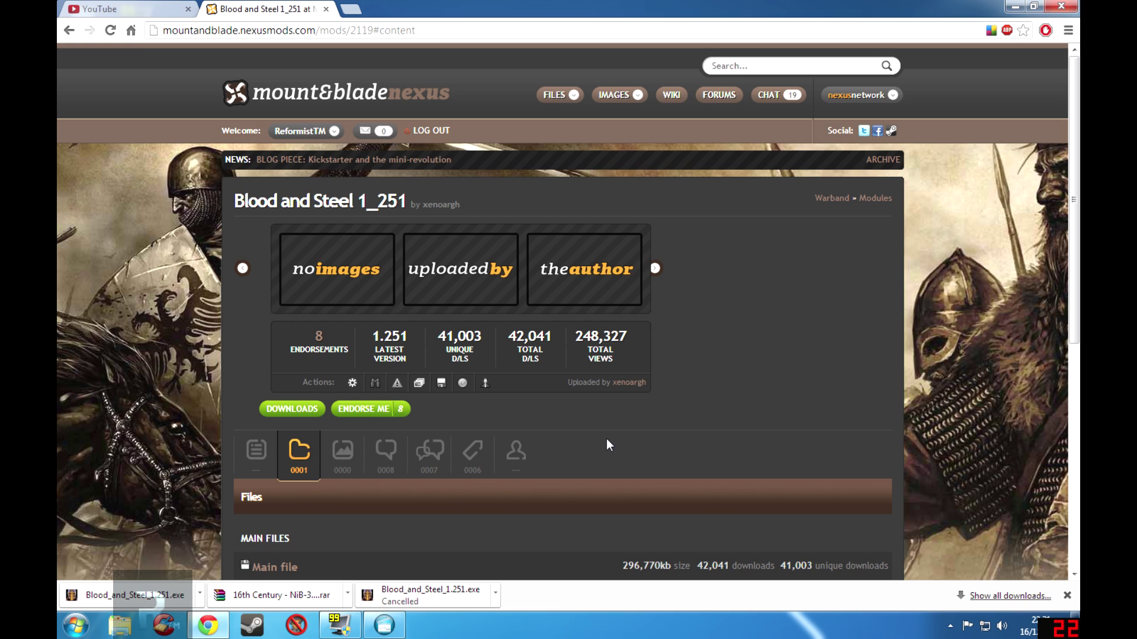
# Run the Blood_and_Steel 1.251.exe installer into Modules\Blood_and_Steel and finish the wizard.
pyautogui.click(131, 598)
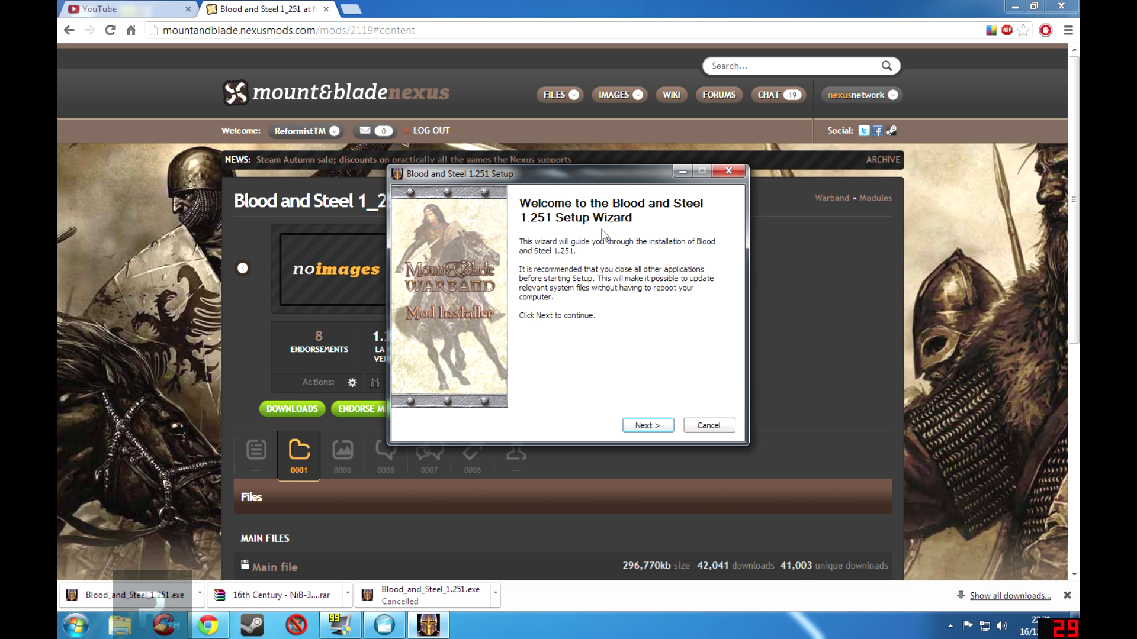
pyautogui.click(648, 426)
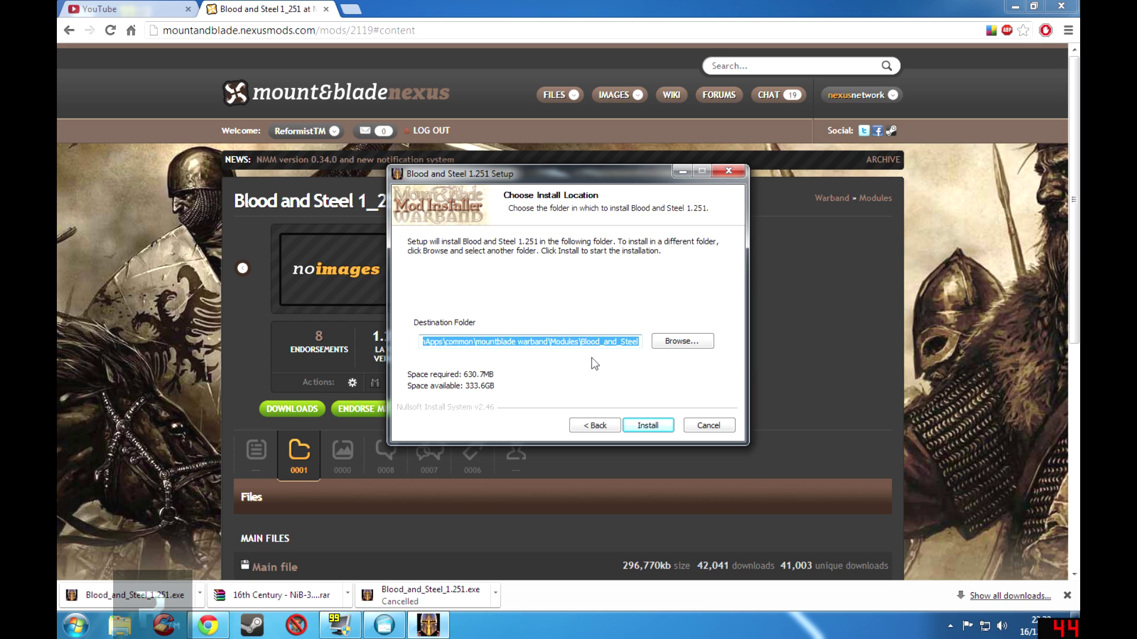
pyautogui.click(648, 426)
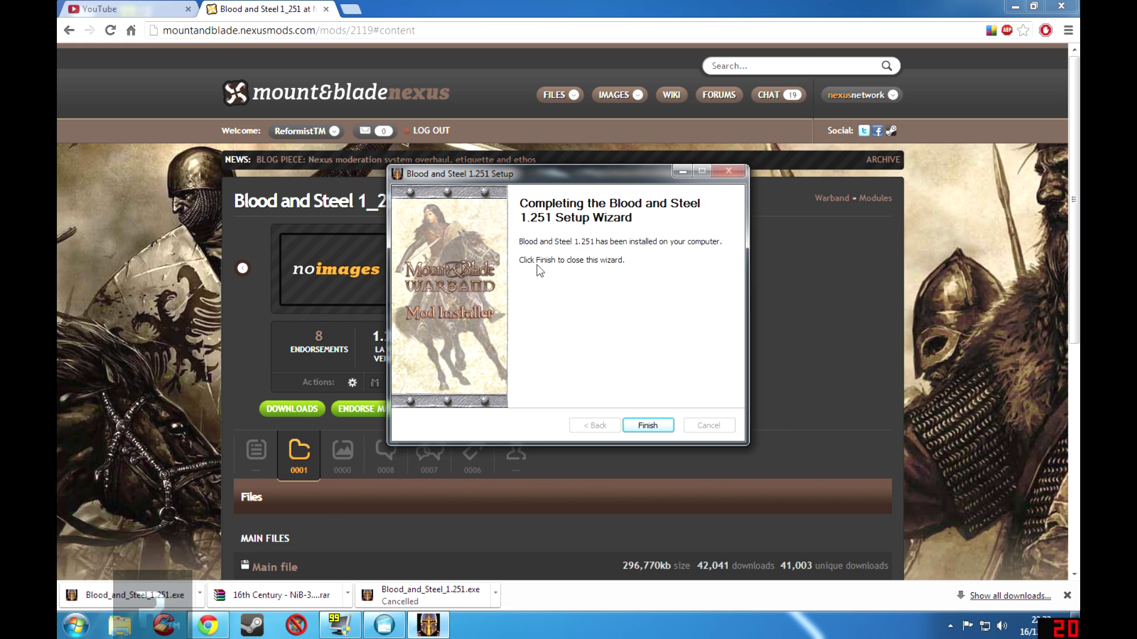
pyautogui.click(647, 425)
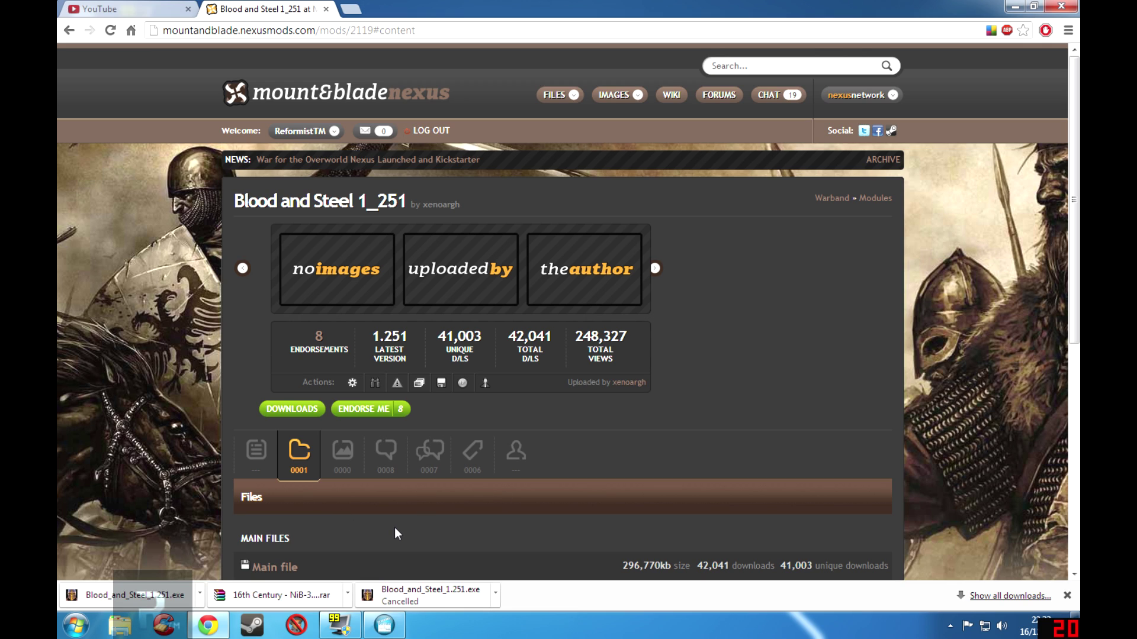
# Open the 16th Century NiB .rar in WinRAR and select its 16th Century folder.
pyautogui.click(298, 598)
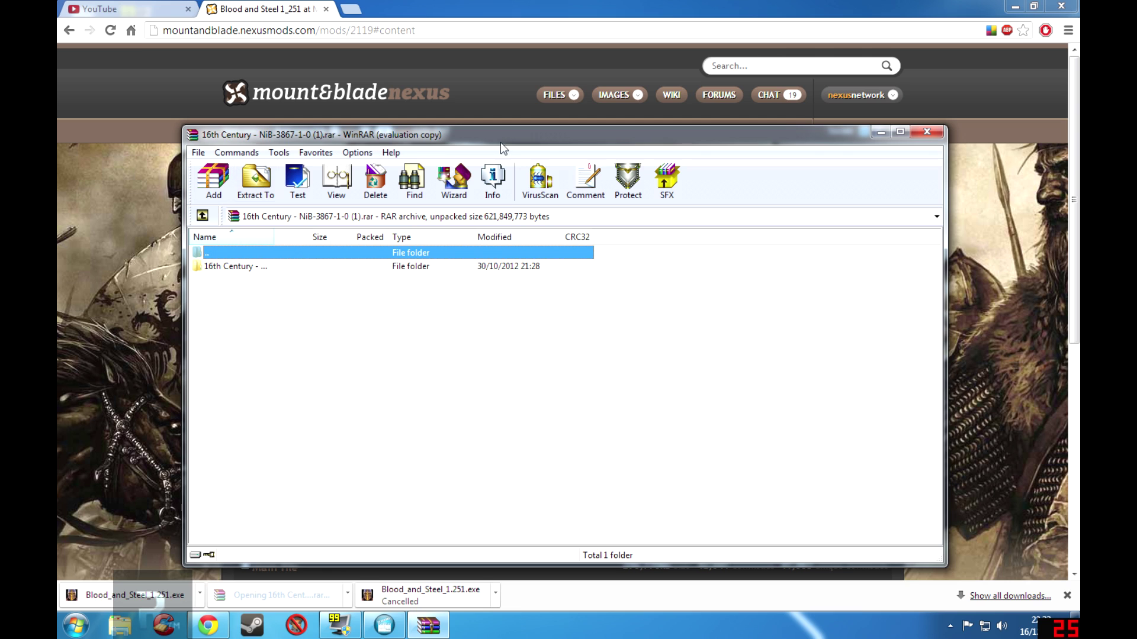
pyautogui.moveTo(379, 138); pyautogui.dragTo(386, 119)
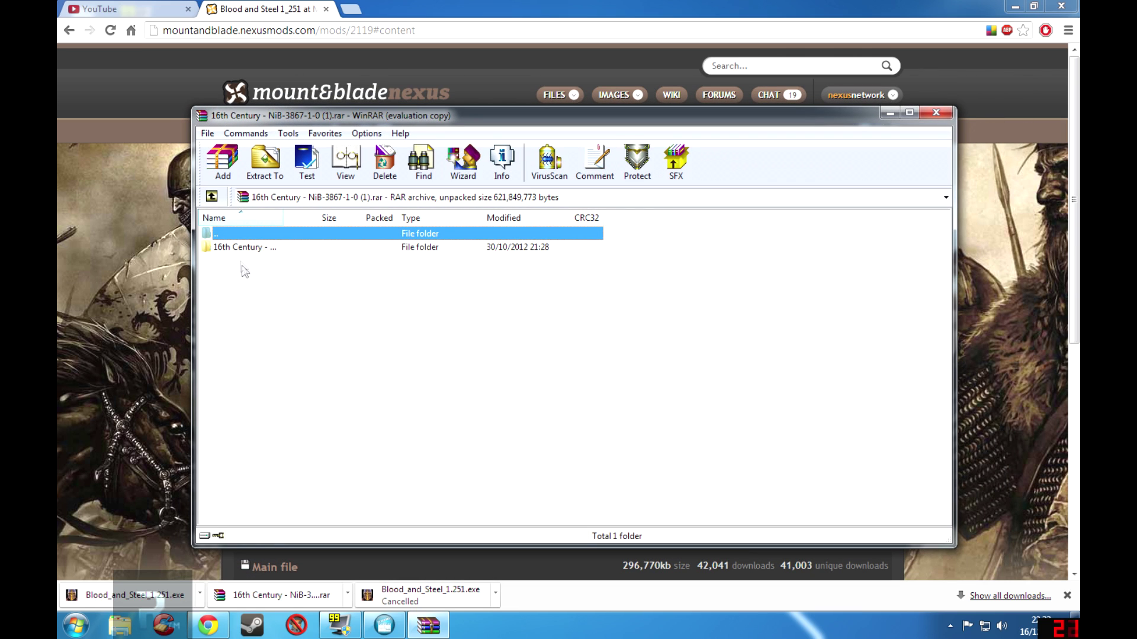
pyautogui.click(248, 247)
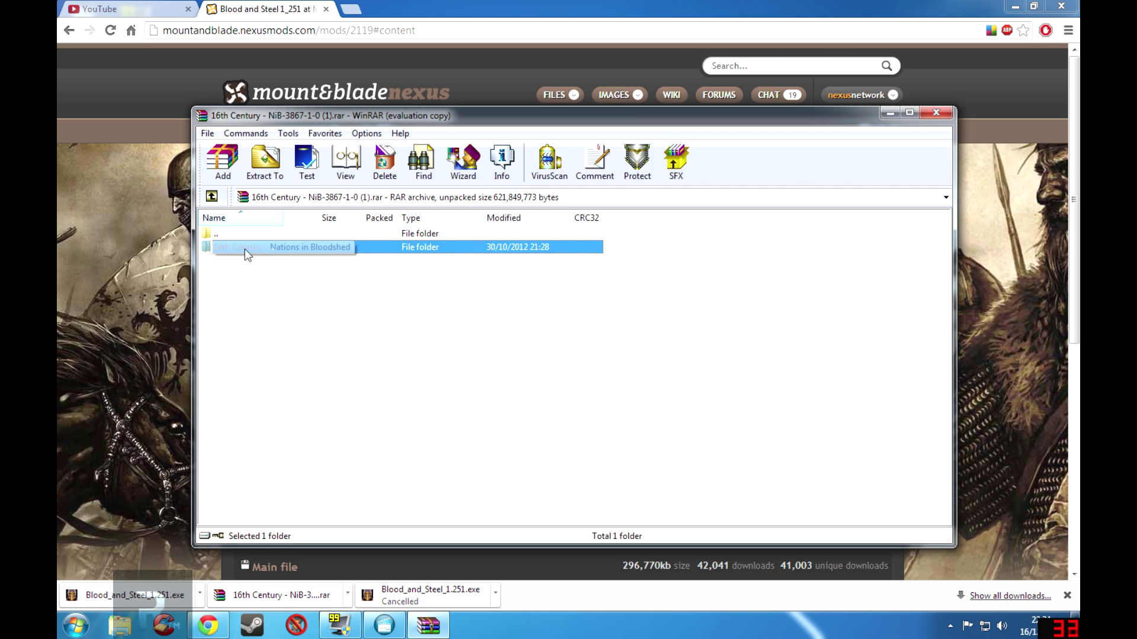
# Start Extract To and expand the C drive and Program Files (x86) in the folder tree.
pyautogui.click(264, 159)
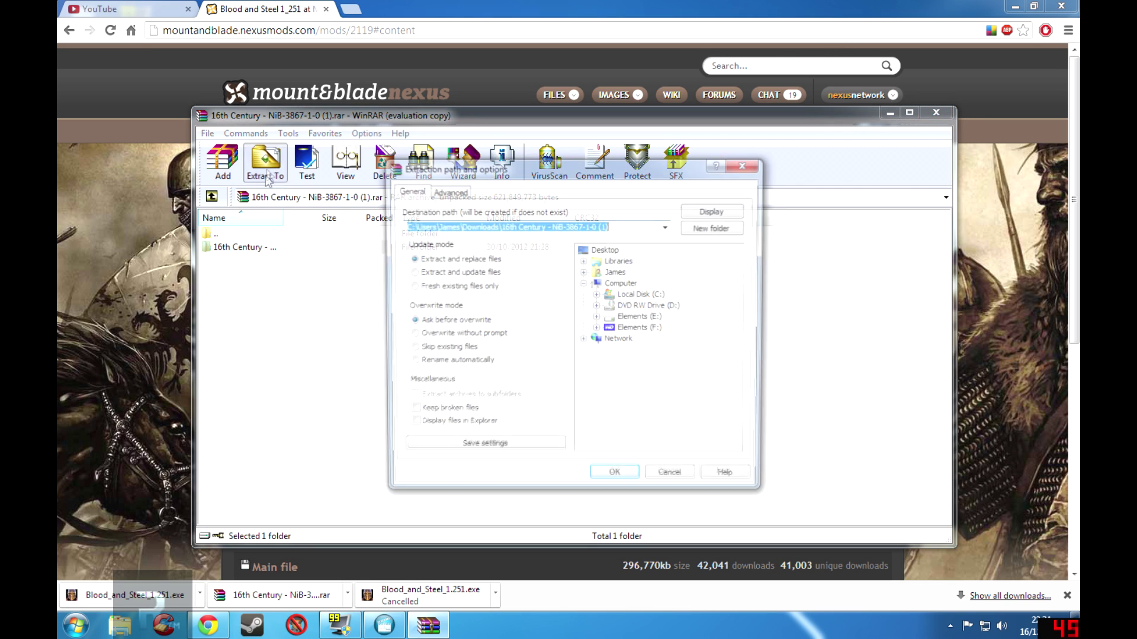
pyautogui.click(597, 295)
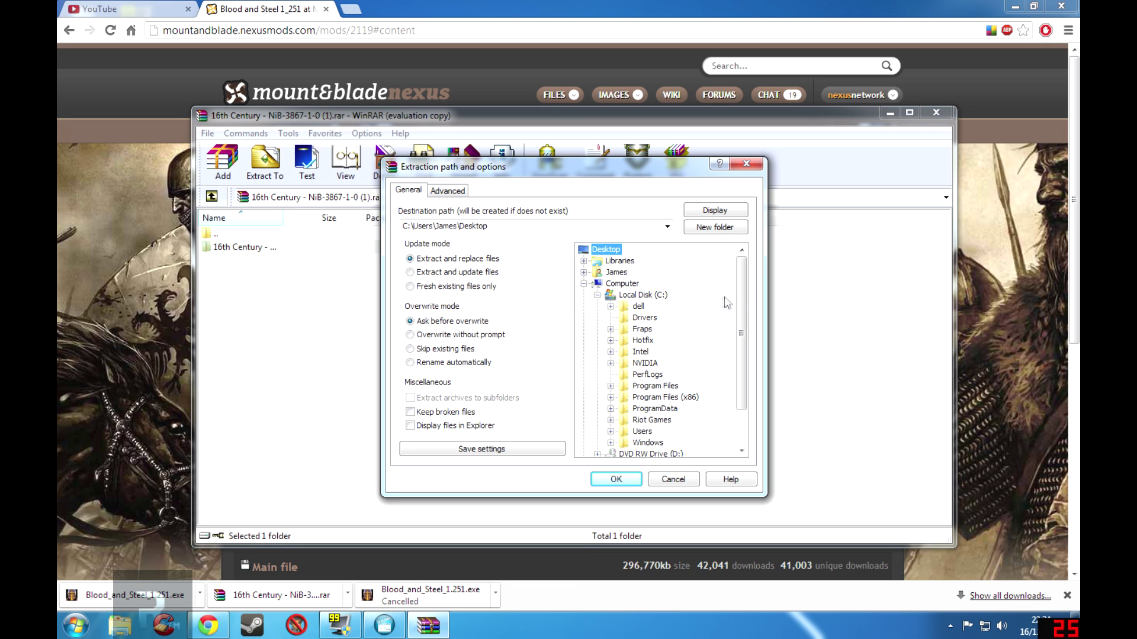
pyautogui.scroll(-2, 745, 289)
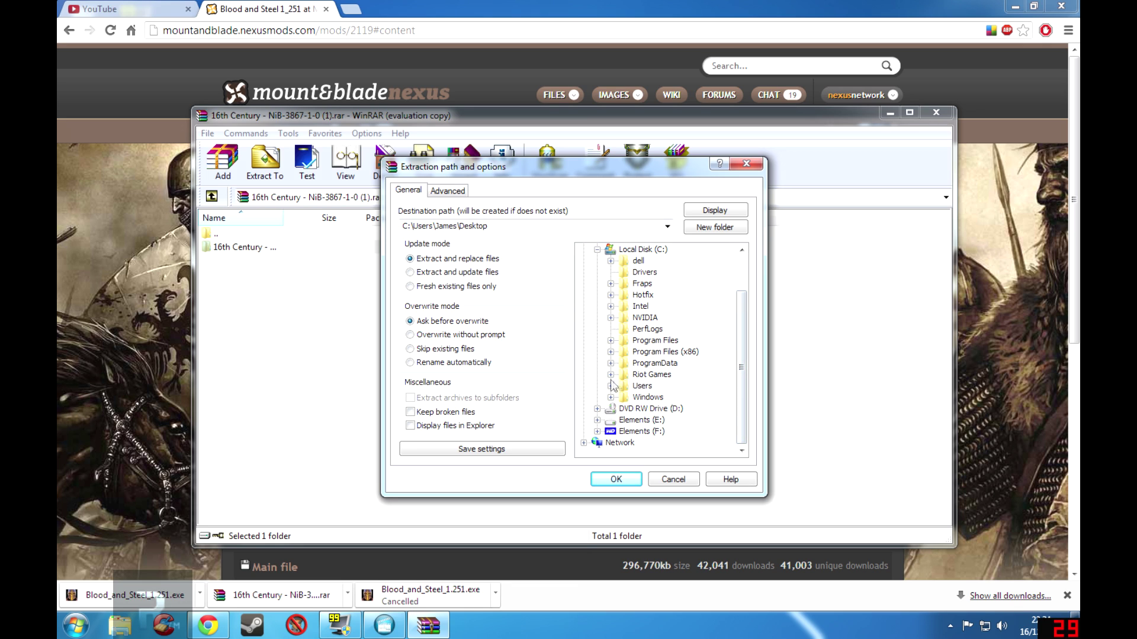
pyautogui.click(610, 352)
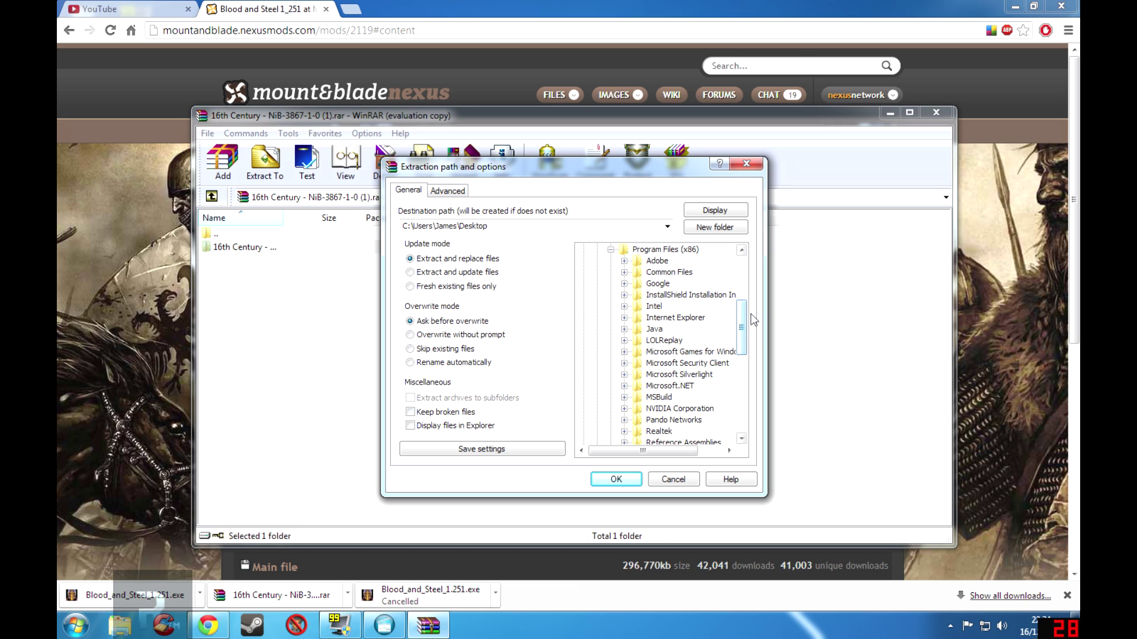
pyautogui.scroll(-2, 746, 343)
pyautogui.moveTo(745, 344); pyautogui.dragTo(748, 371)
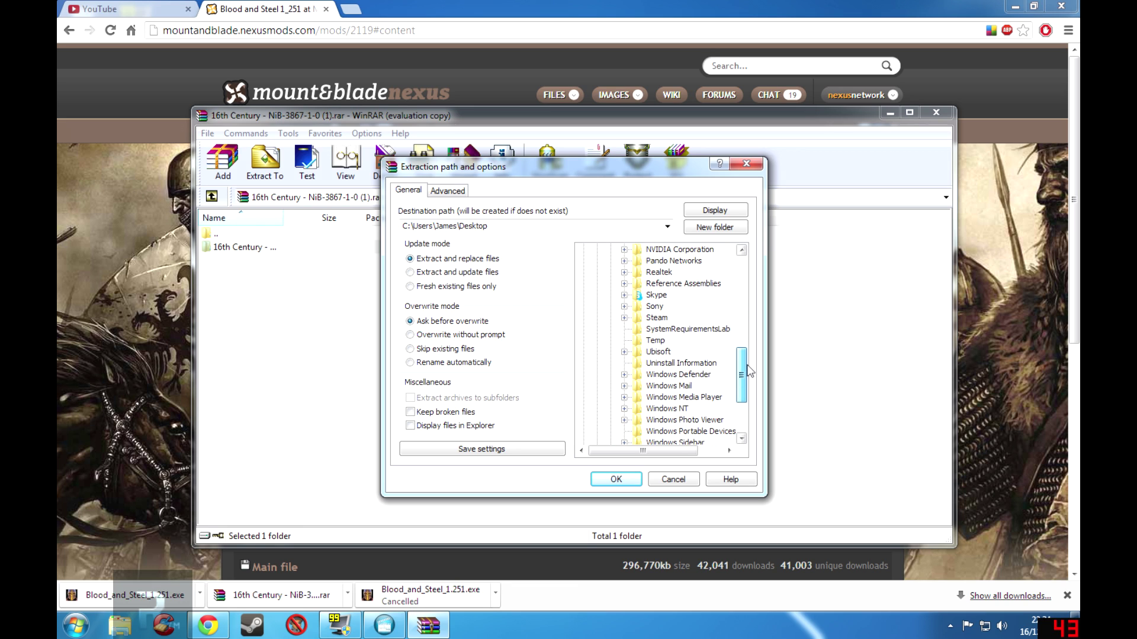
# Extract into Steam\steamapps\common\MountBlade Warband\Modules as the destination.
pyautogui.click(624, 318)
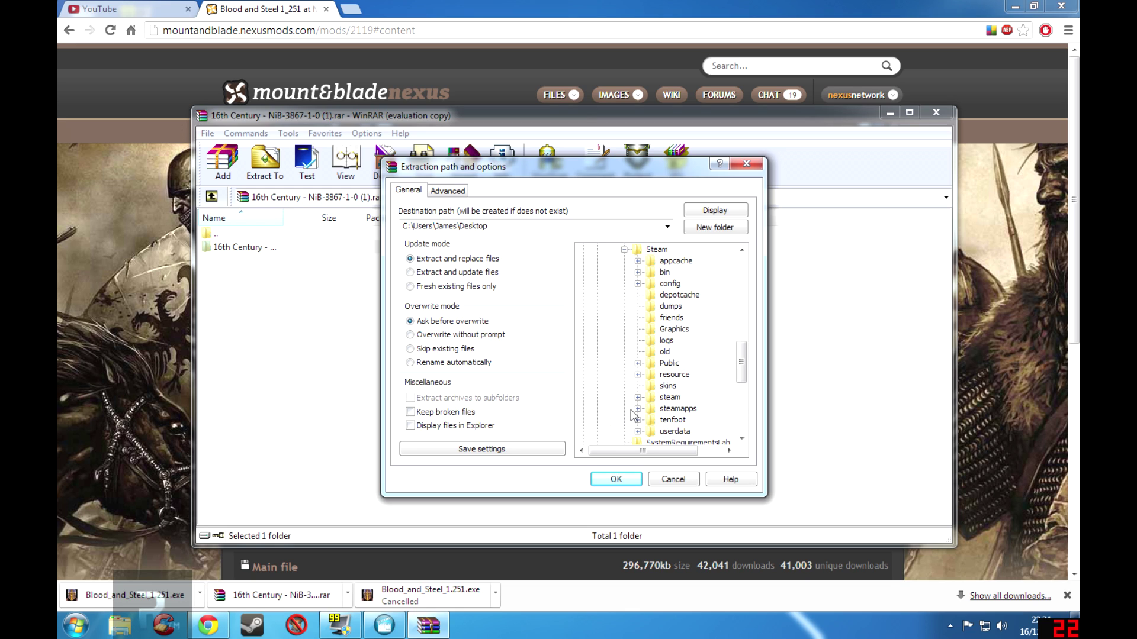
pyautogui.click(638, 385)
pyautogui.click(651, 397)
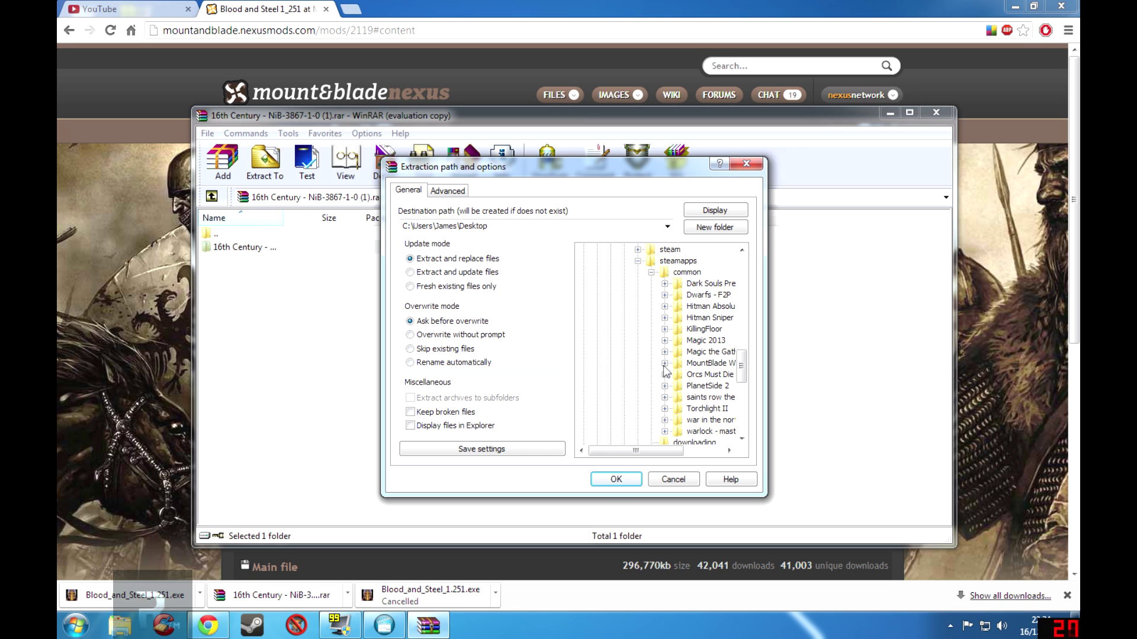
pyautogui.moveTo(634, 451); pyautogui.dragTo(672, 451)
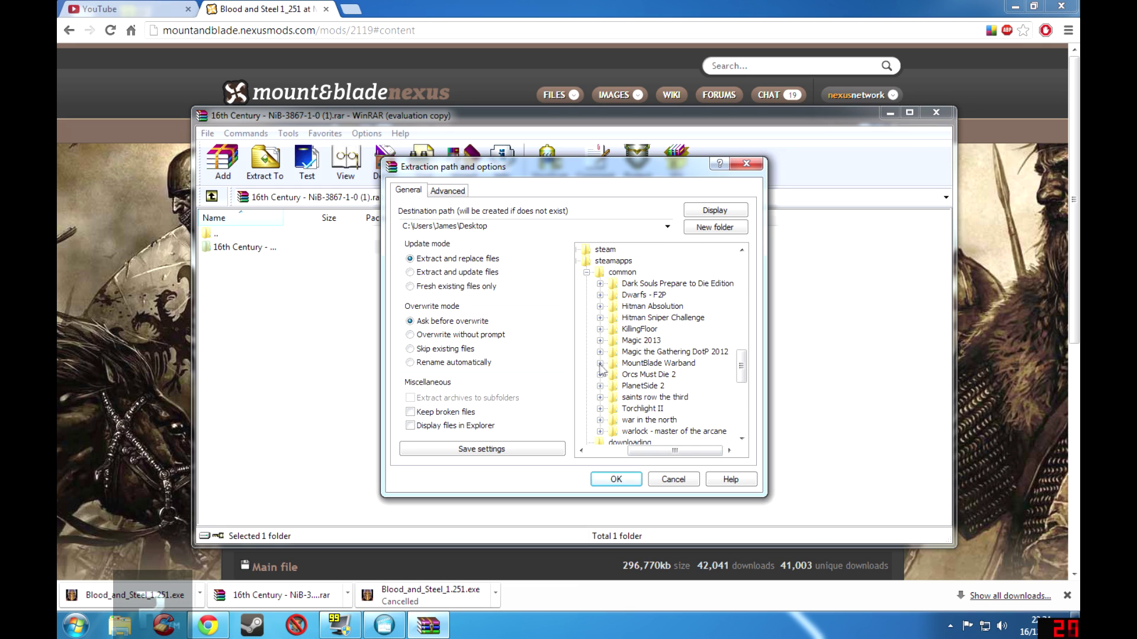
pyautogui.click(601, 363)
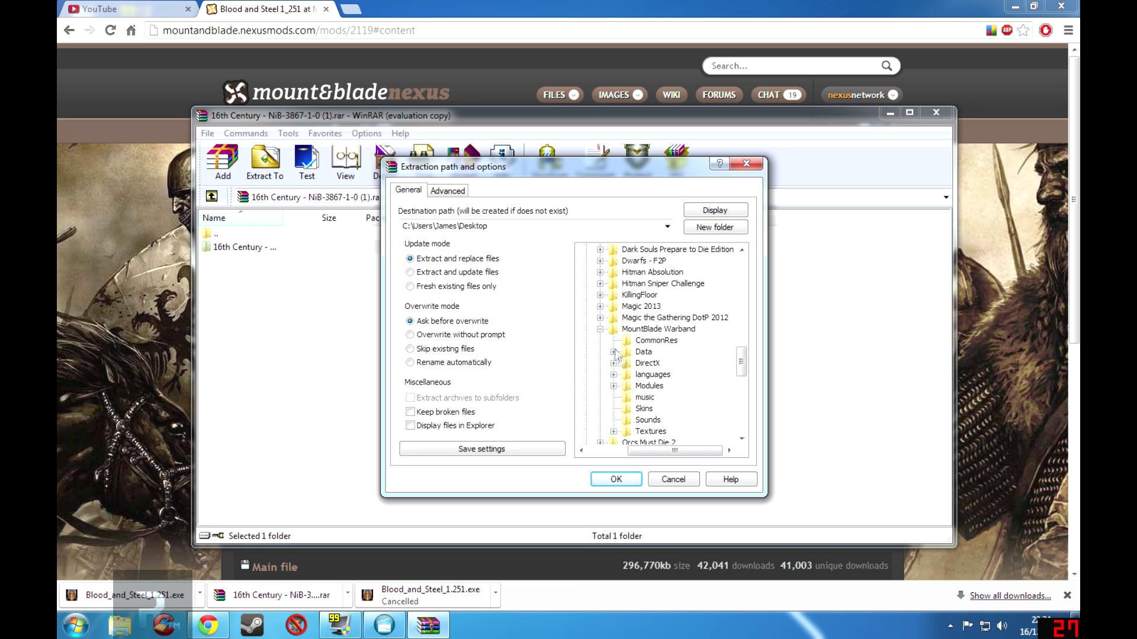
pyautogui.click(649, 386)
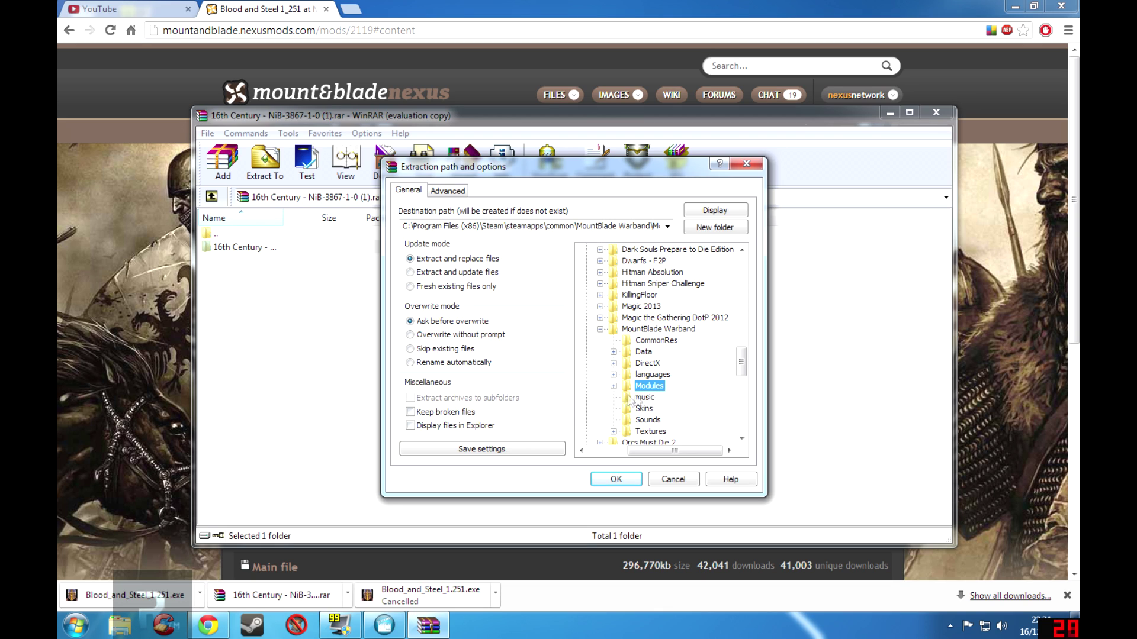
pyautogui.click(614, 480)
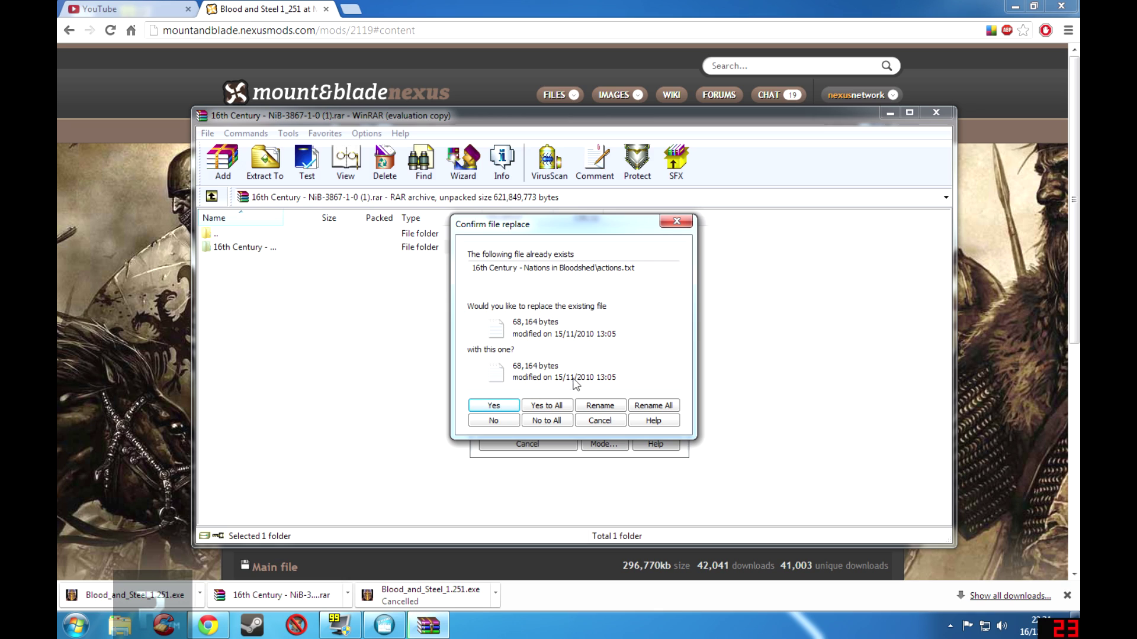
# Choose Yes to All to overwrite existing files, then deselect the folder and raise the WinRAR window.
pyautogui.click(557, 407)
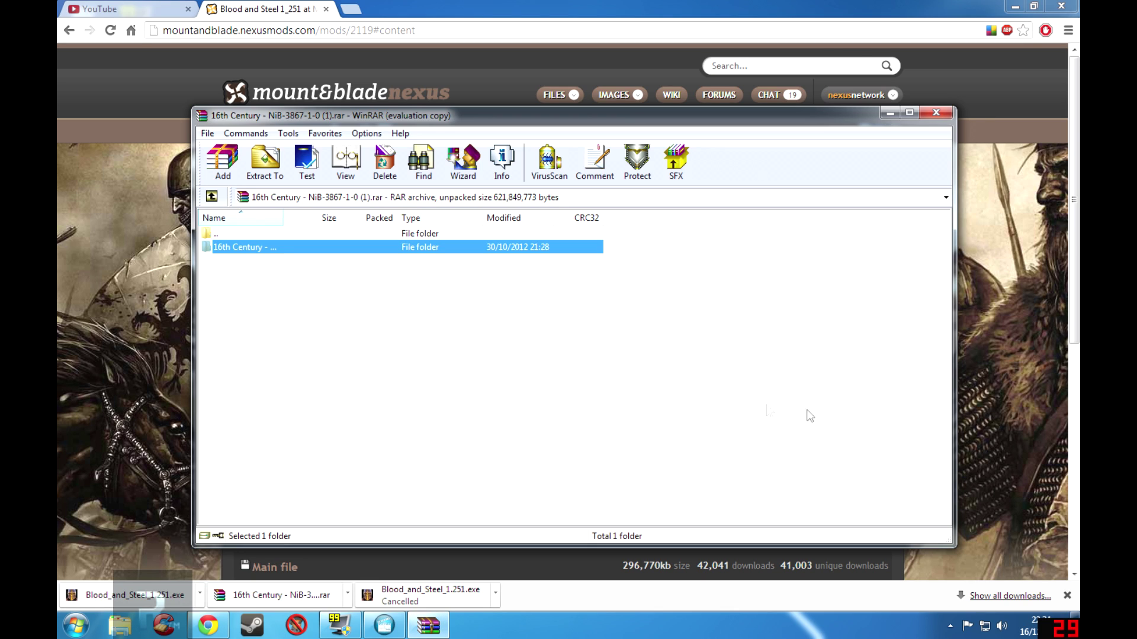
pyautogui.click(613, 396)
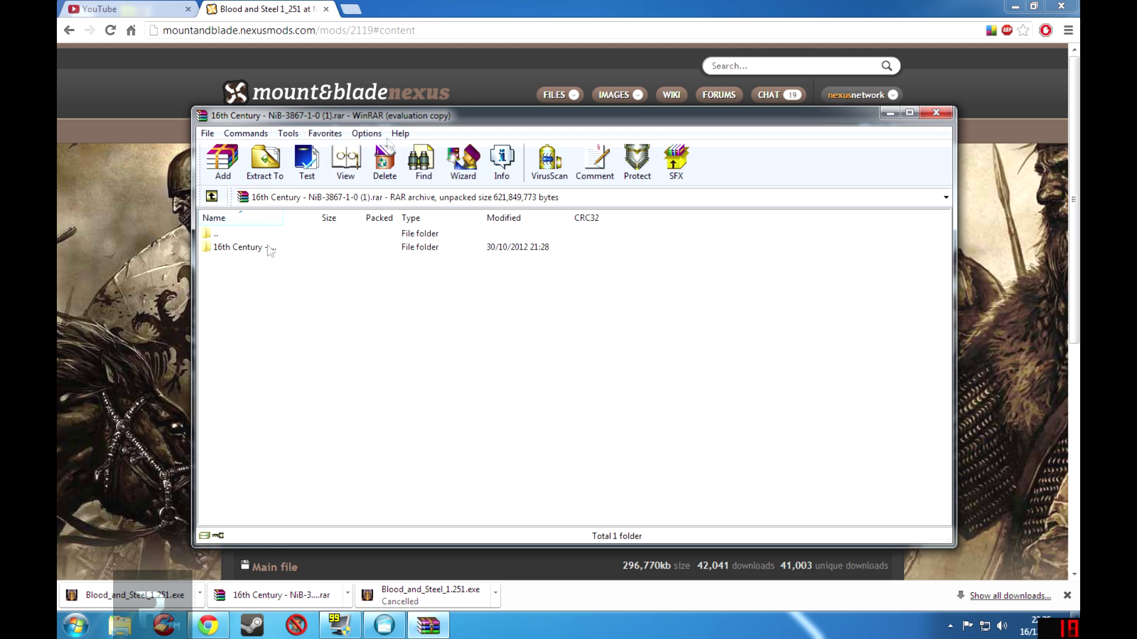
pyautogui.click(247, 250)
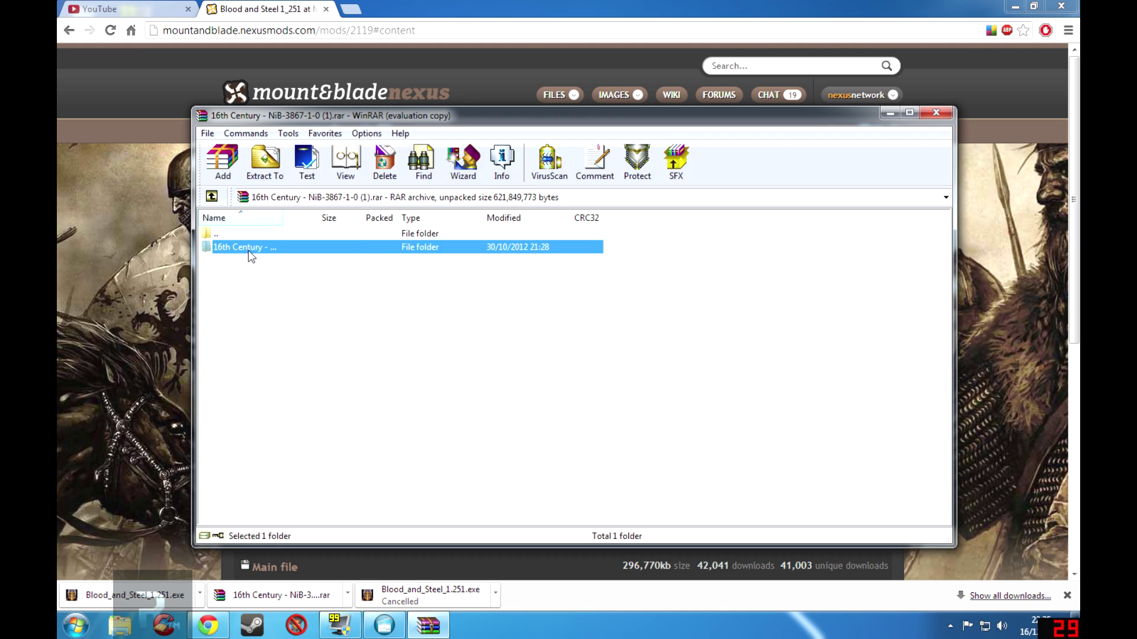
pyautogui.click(360, 335)
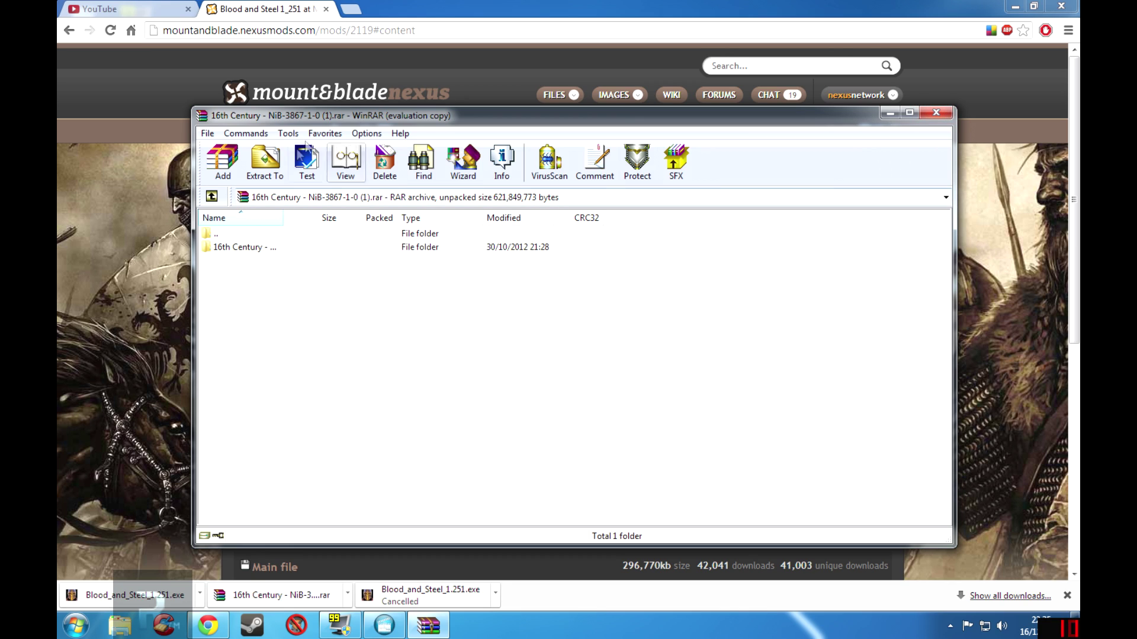
pyautogui.moveTo(386, 114)
pyautogui.mouseDown()
pyautogui.moveTo(386, 83)
pyautogui.moveTo(384, 111)
pyautogui.mouseUp()
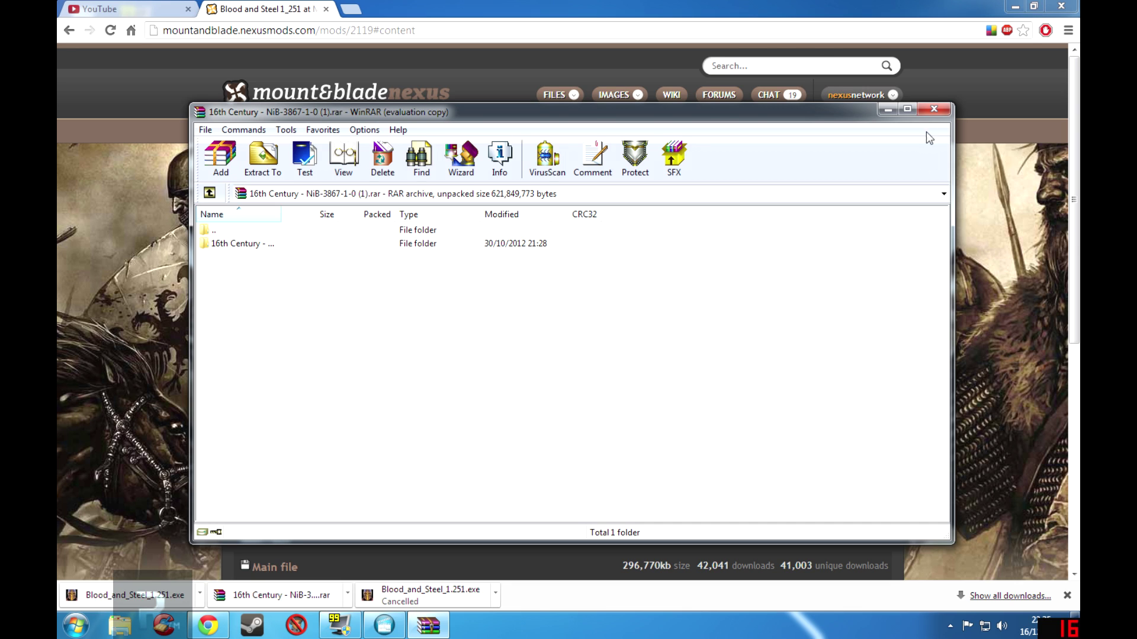
# Close WinRAR, load the Mount & Blade Nexus home page, and switch the hot file to Floris Mod Pack.
pyautogui.click(934, 109)
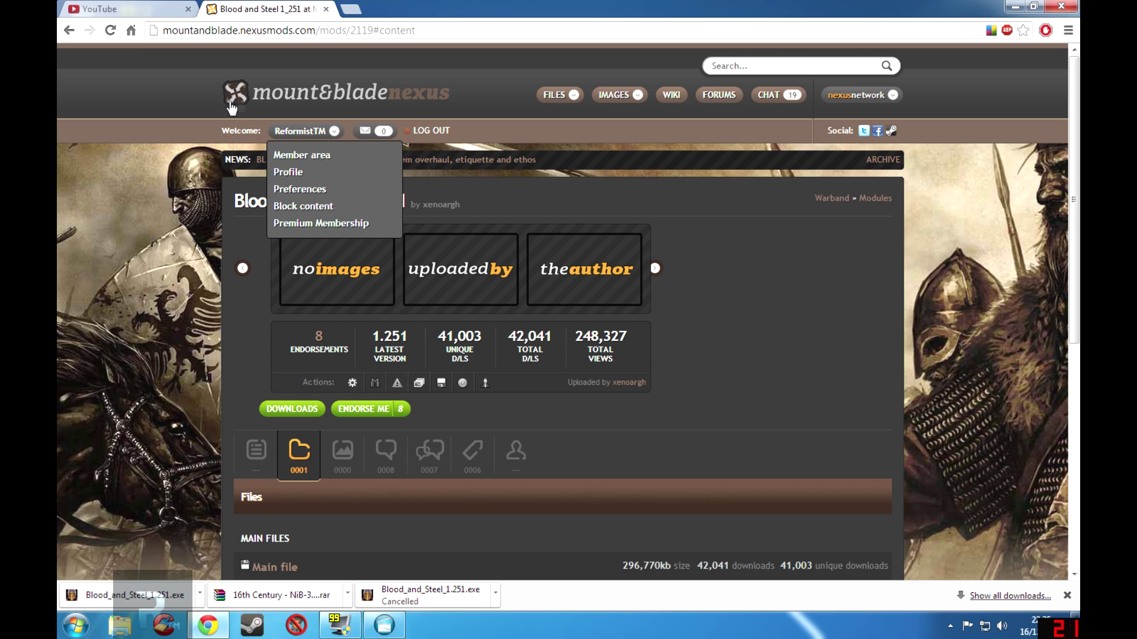
pyautogui.click(296, 89)
pyautogui.scroll(-4, 594, 466)
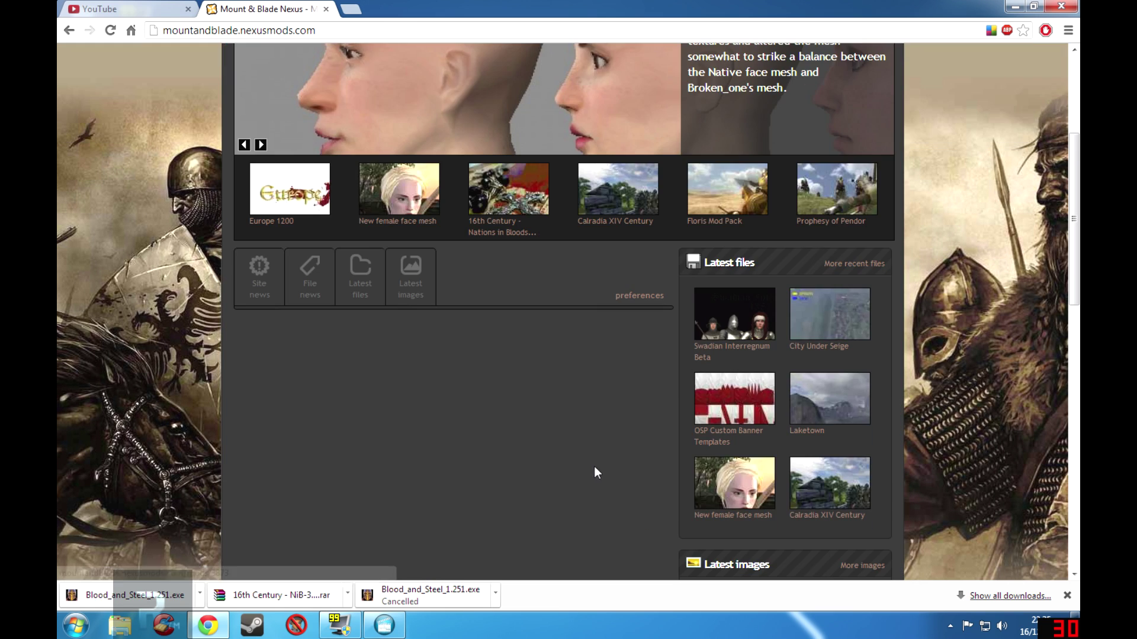
pyautogui.scroll(4, 612, 468)
pyautogui.click(727, 418)
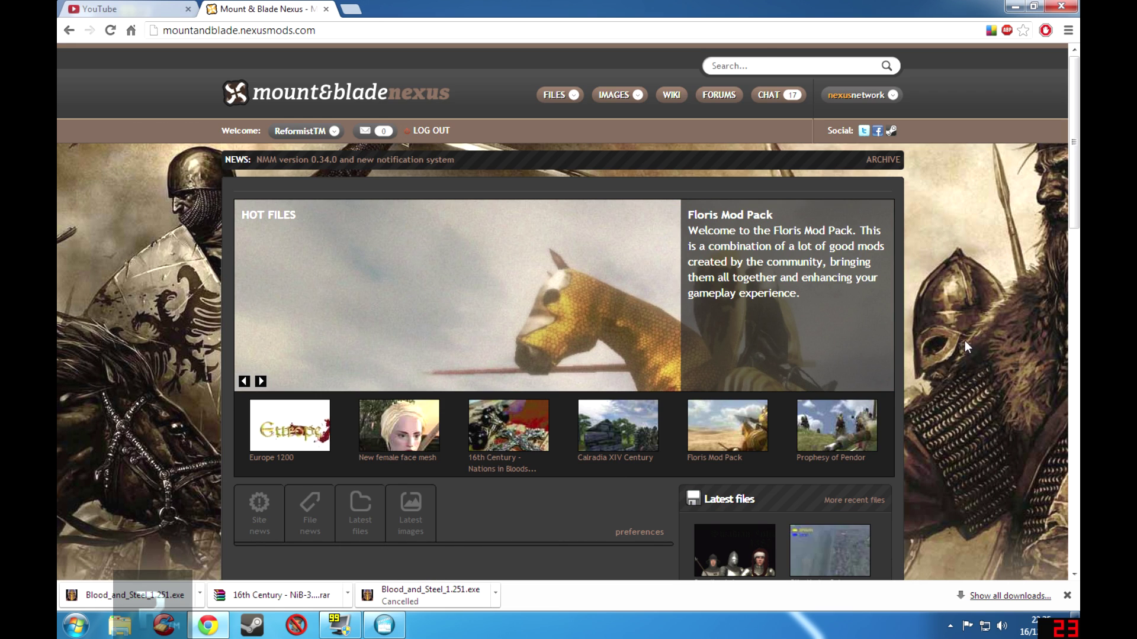